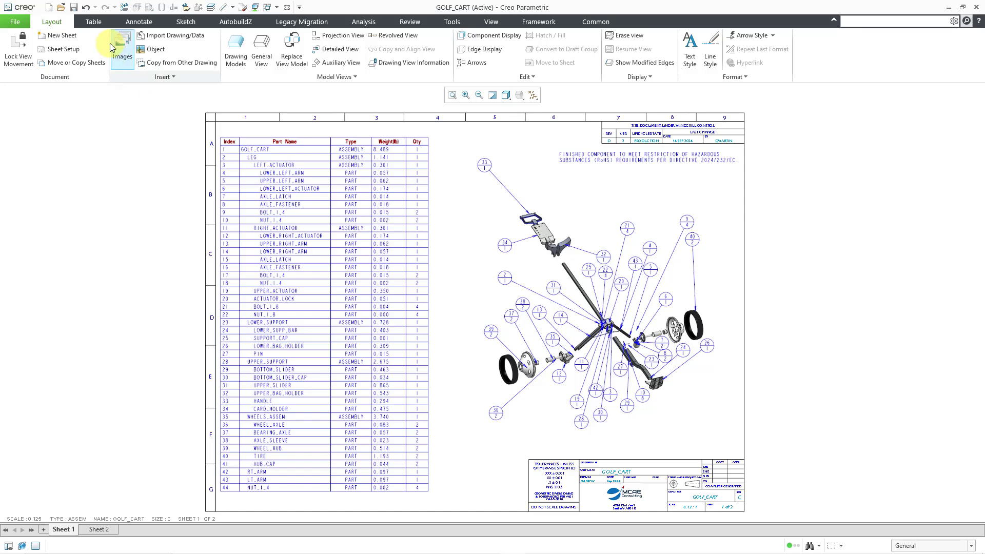
click(94, 24)
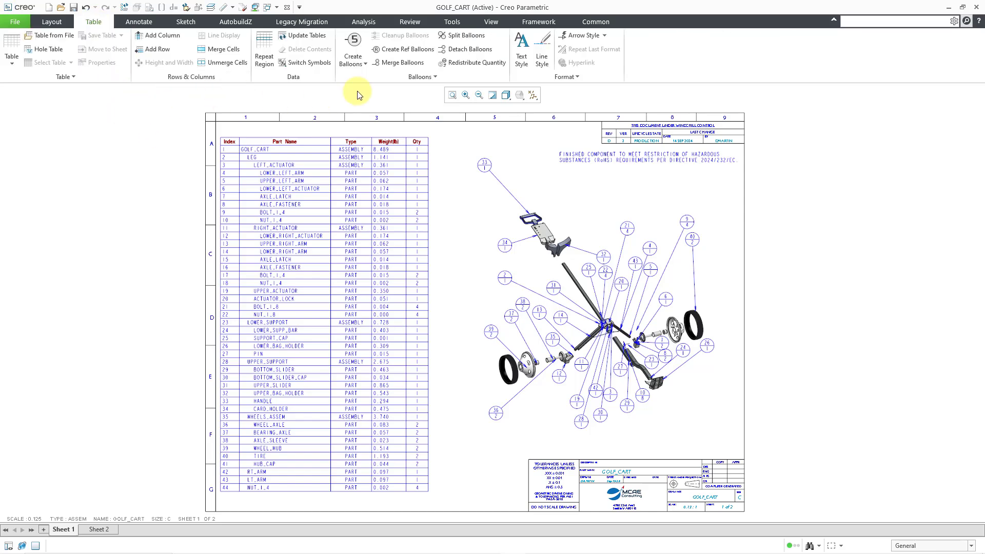
click(429, 77)
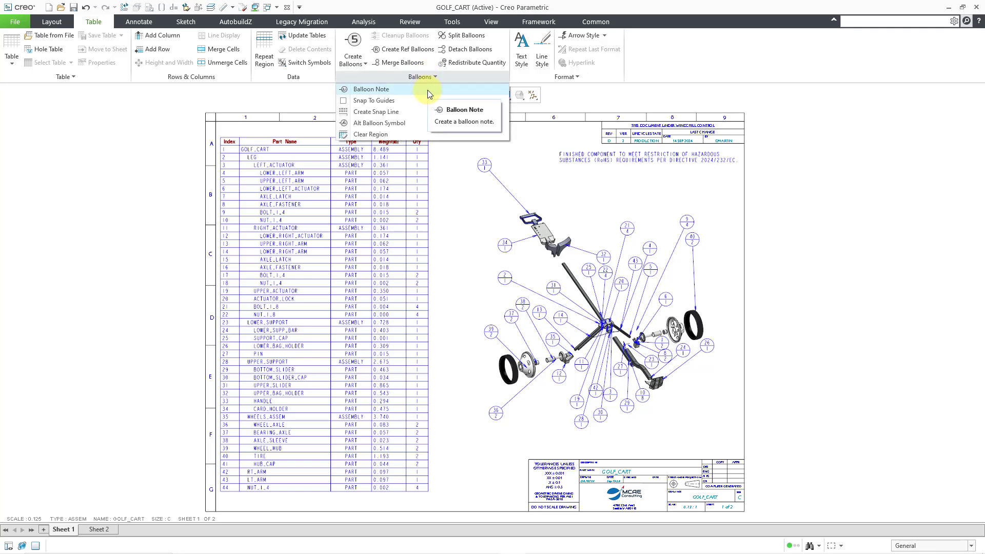
click(100, 113)
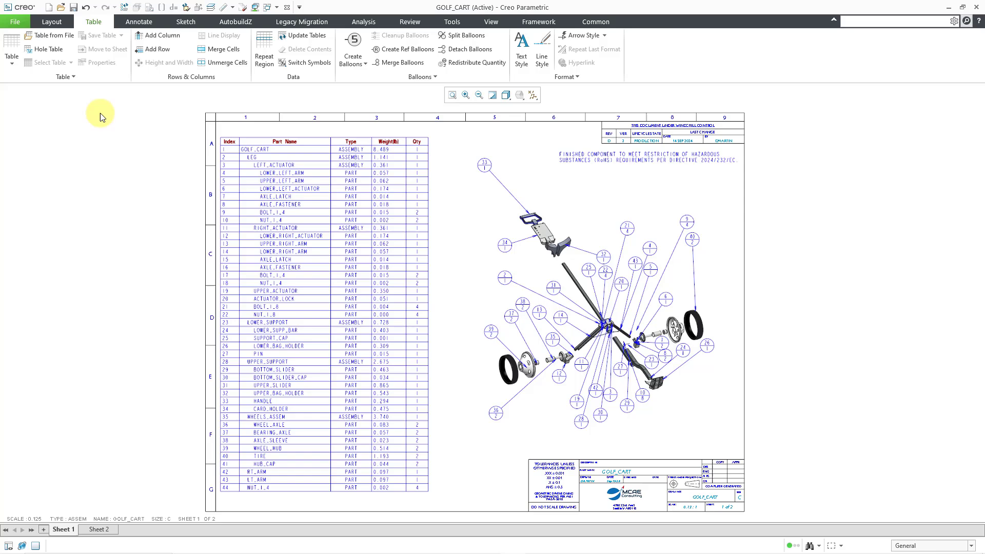
Step: Create a balloon note without a leader containing the text A, placed just before the RoHS note beneath the revision block
click(138, 22)
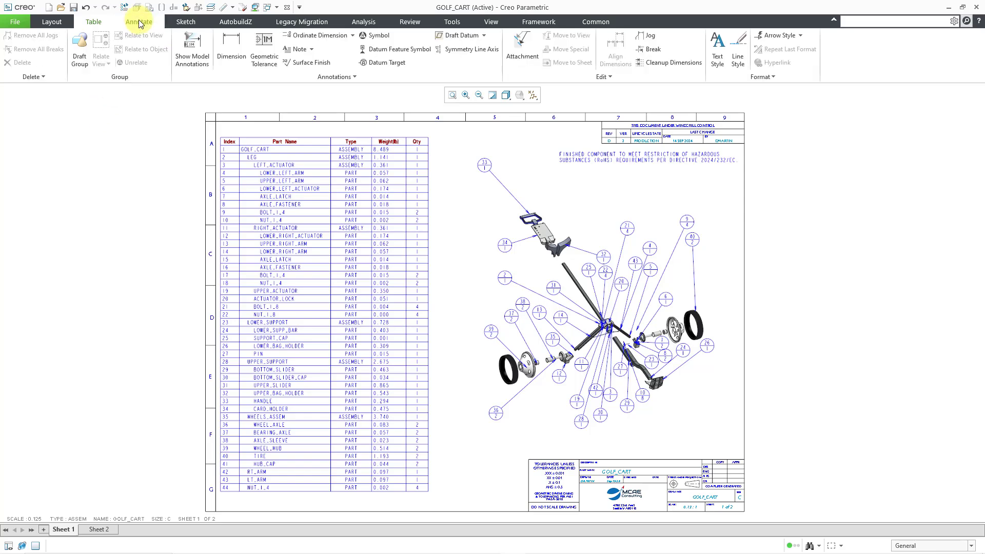
click(349, 78)
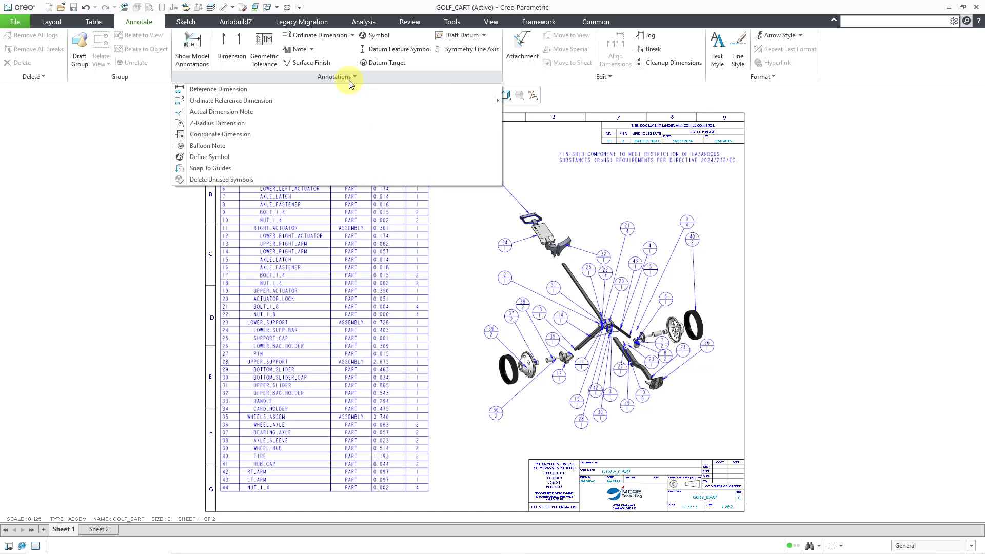
click(348, 146)
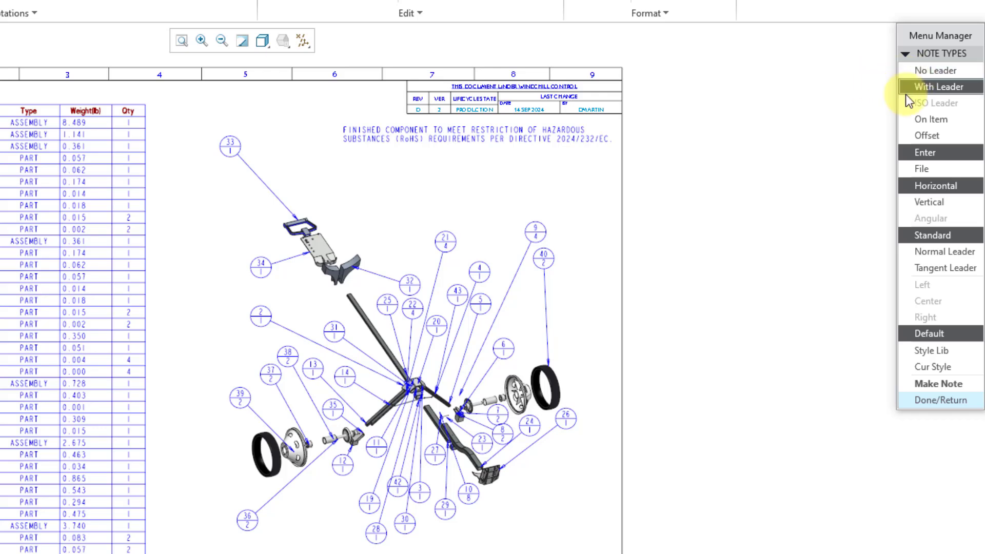
click(920, 70)
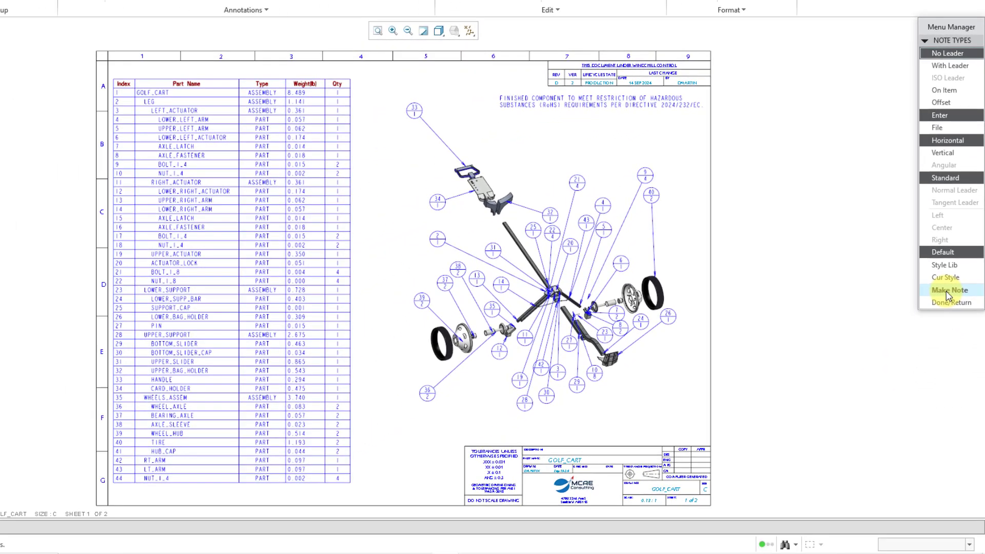
click(938, 384)
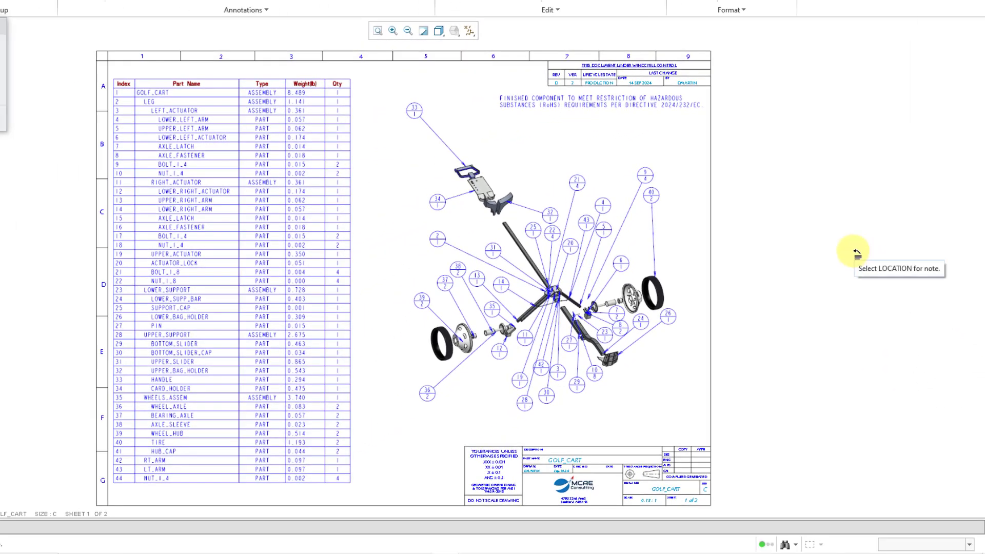
scroll(593, 65, up, 3)
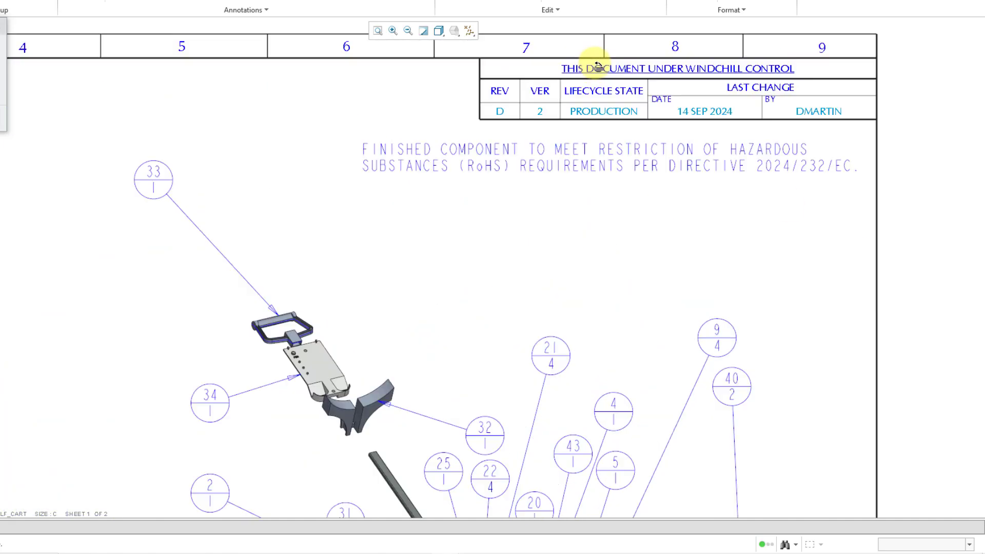
click(327, 156)
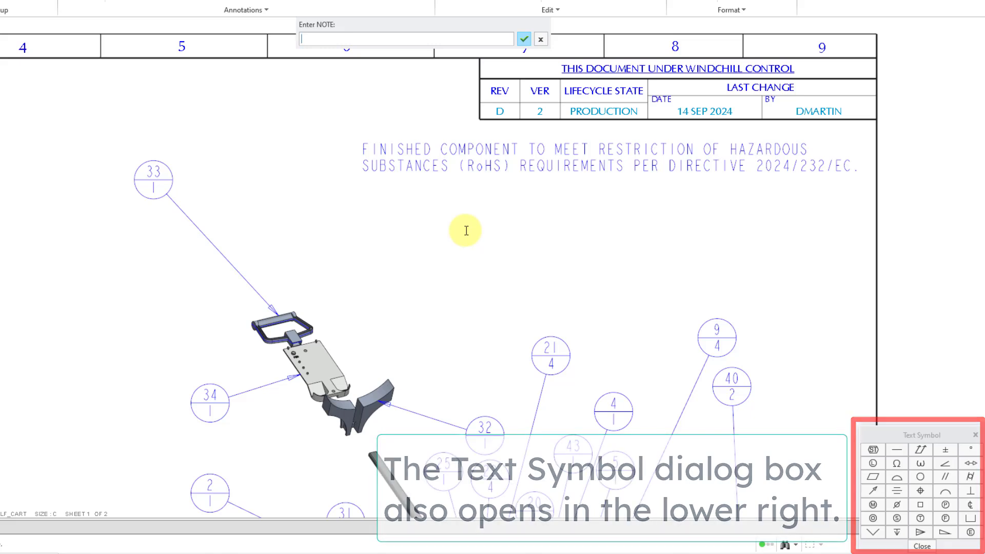
text(A)
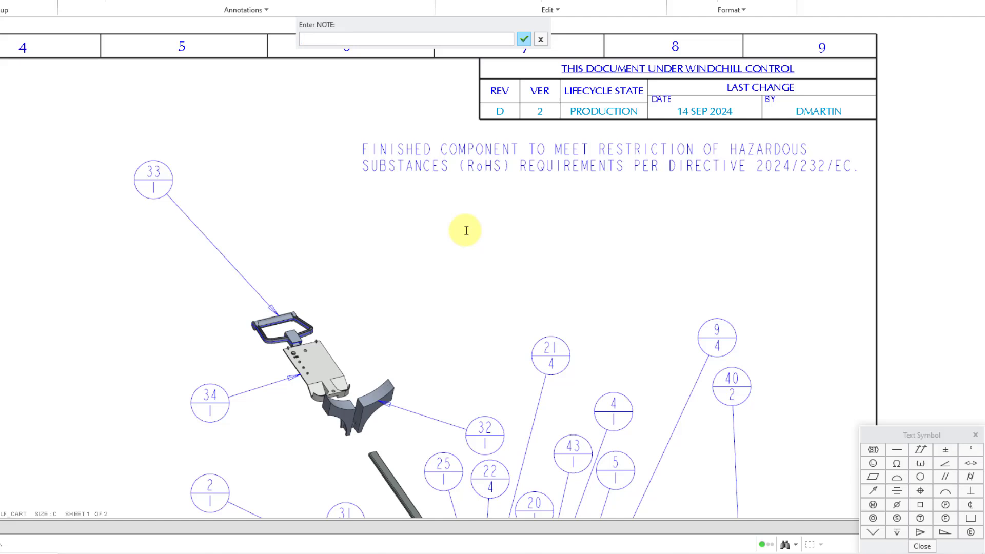
key(Return)
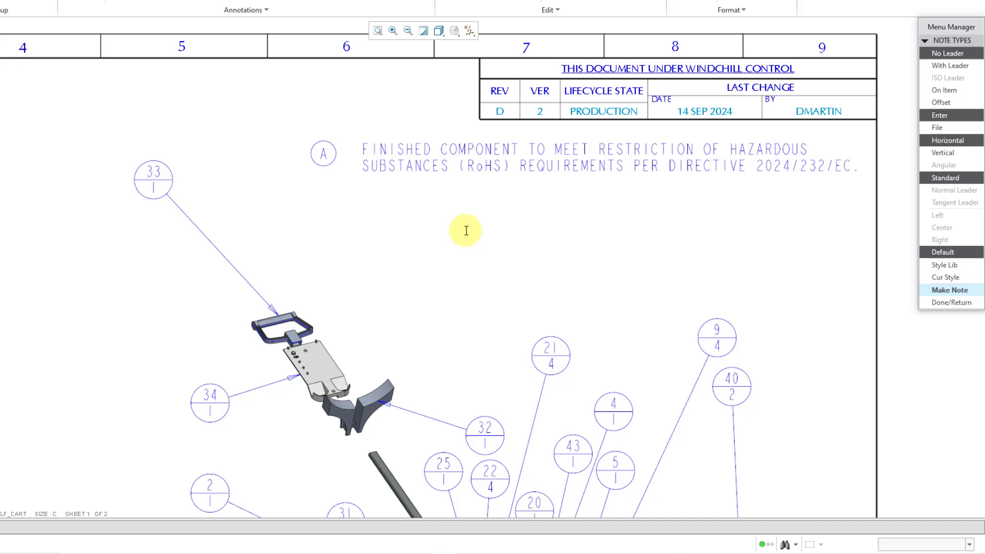
Step: Create a balloon note A with an automatic-style leader attached to the card holder plate's edge, then finish making notes
click(942, 67)
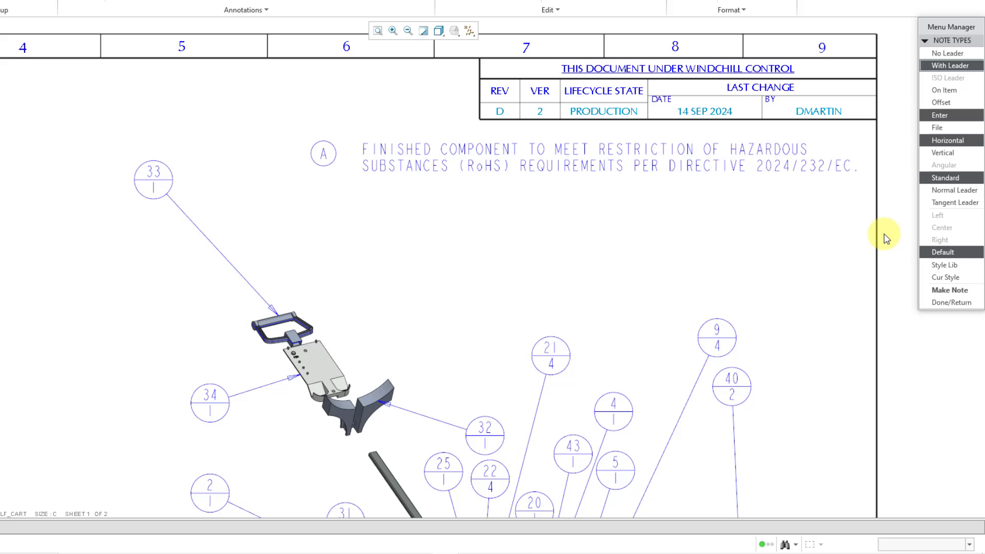
click(937, 290)
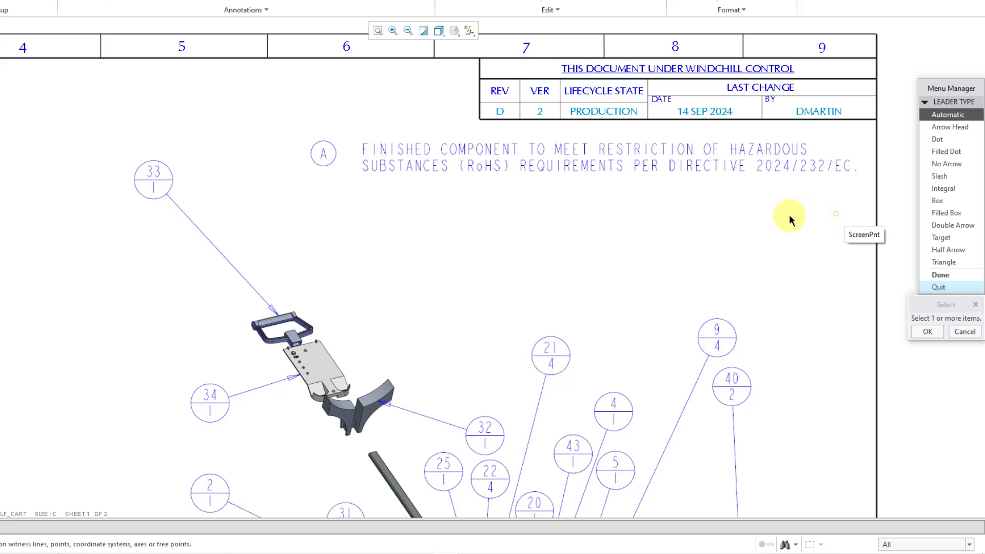
click(270, 309)
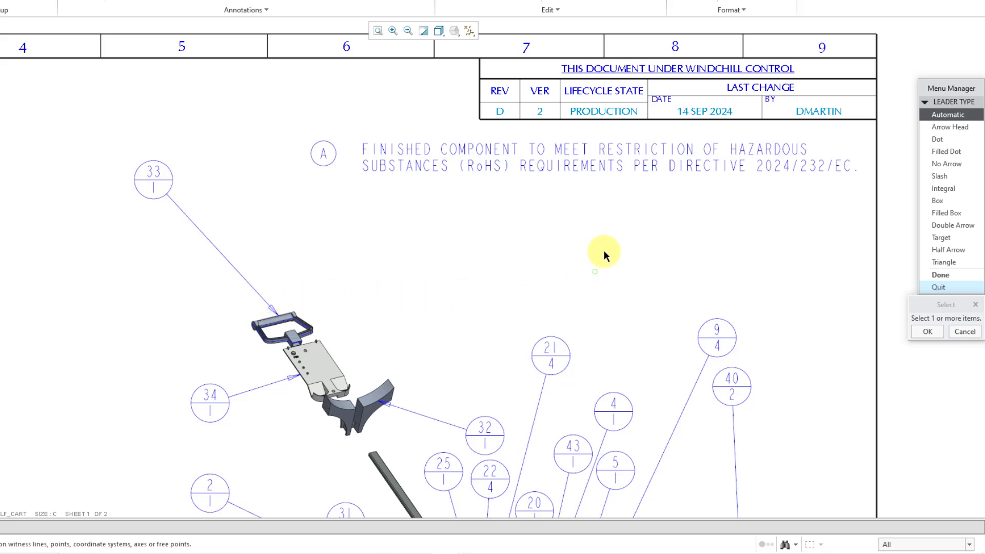
click(728, 234)
click(820, 218)
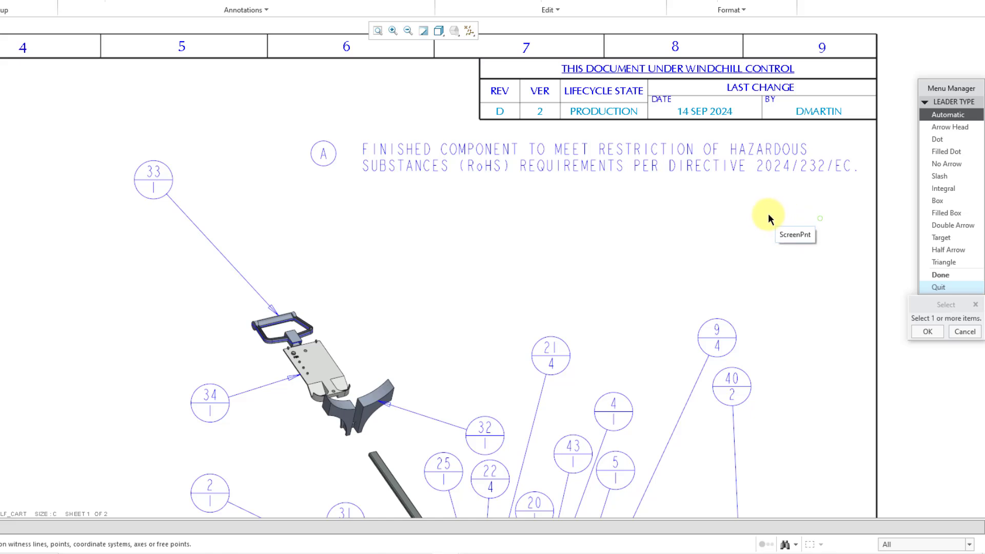
click(335, 358)
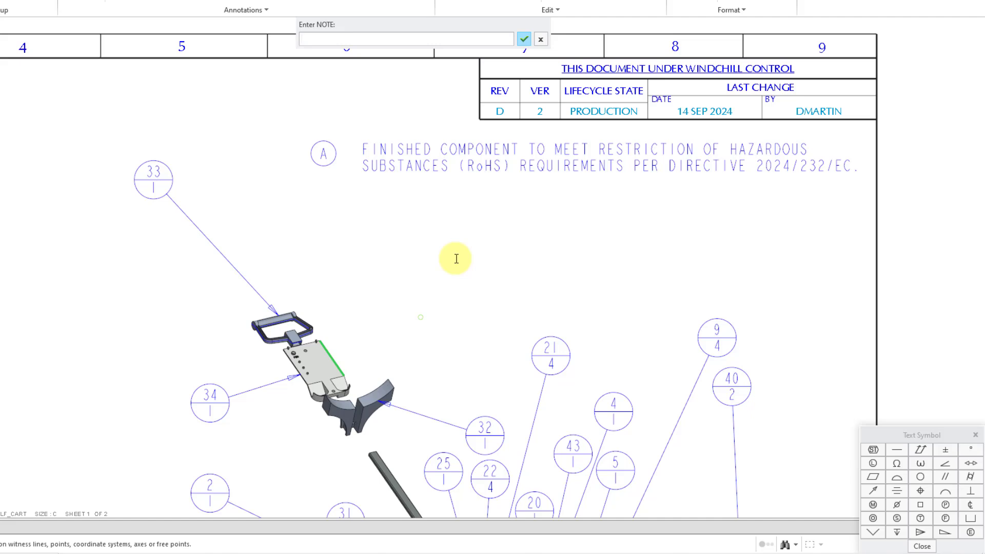
text(A)
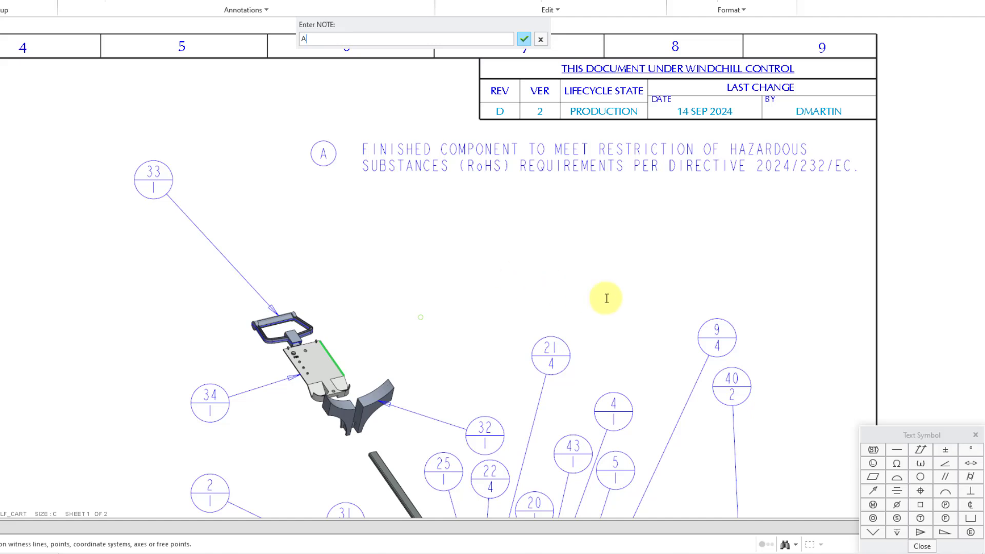
click(916, 438)
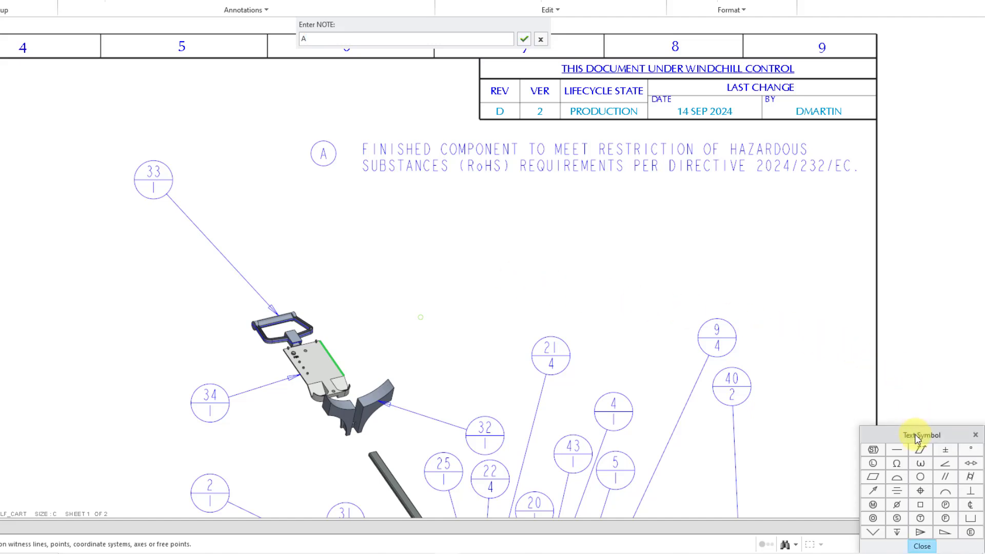
click(528, 44)
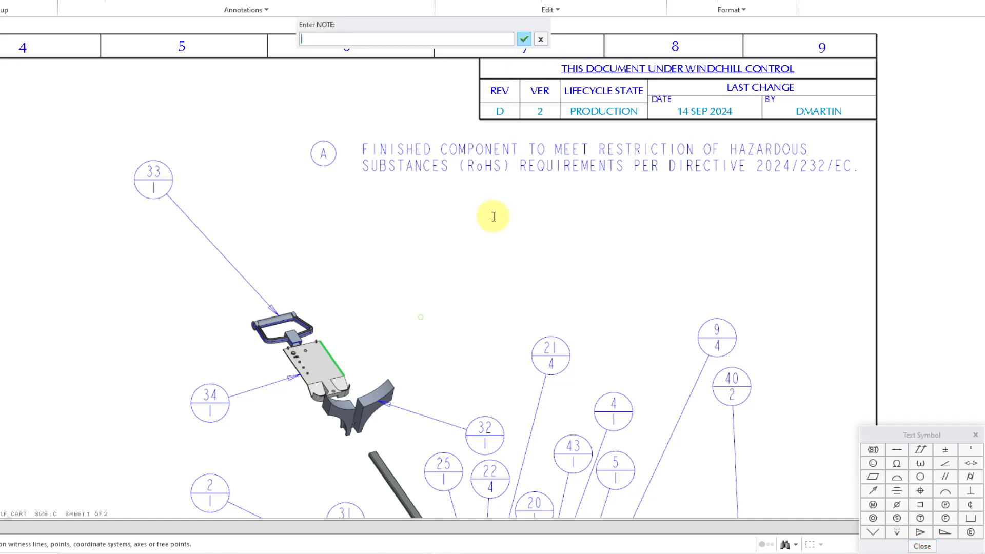
click(524, 41)
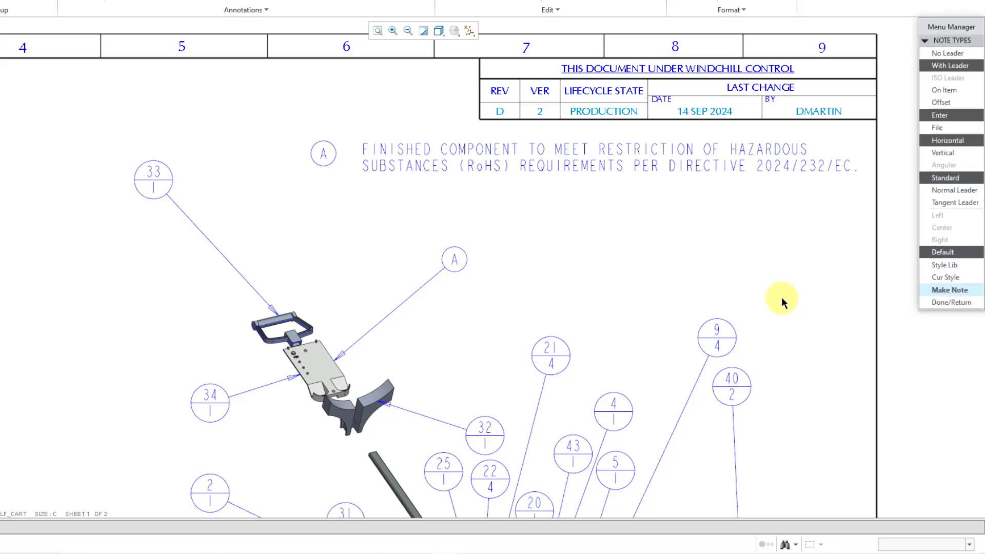
click(960, 304)
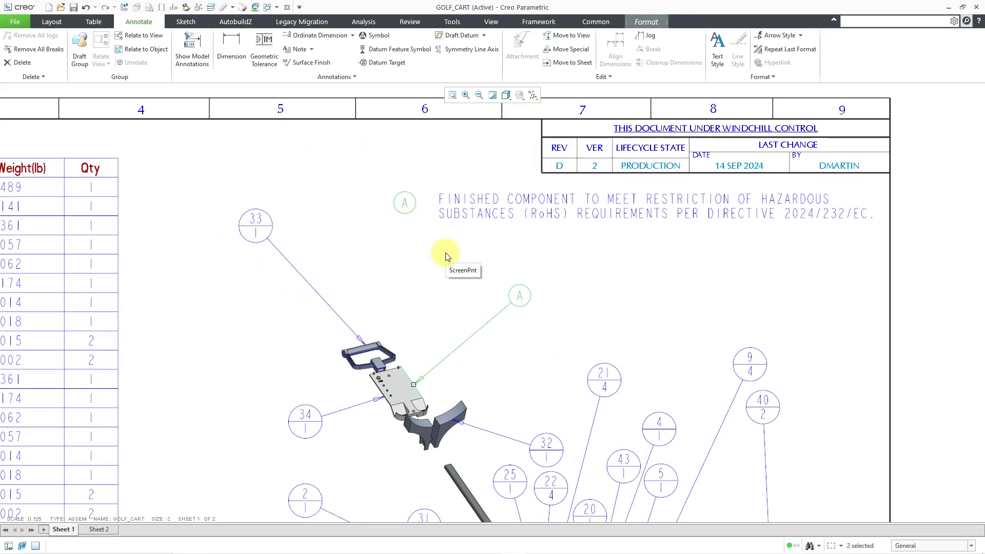
click(444, 254)
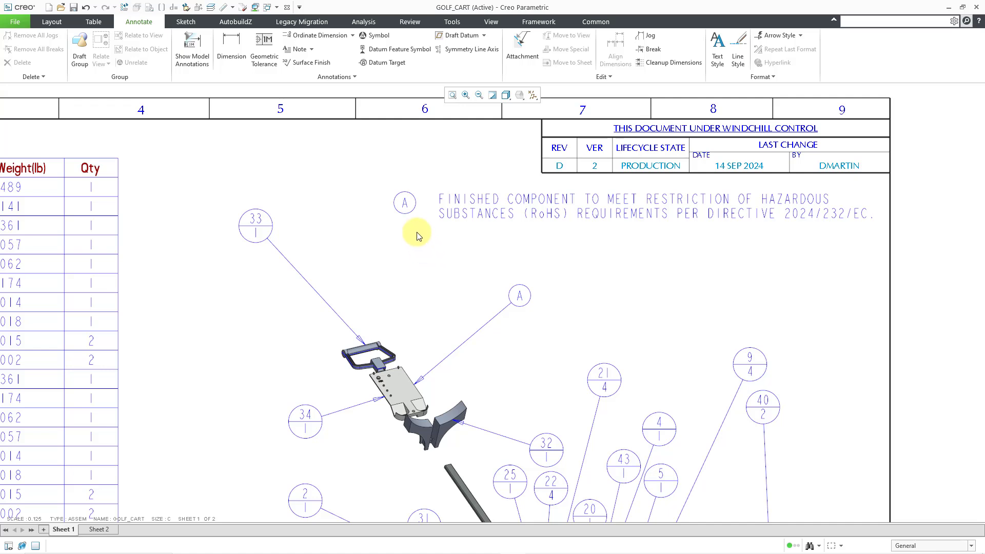
Step: Move the leaderless balloon A closer to the RoHS note and relate it to that note
click(404, 205)
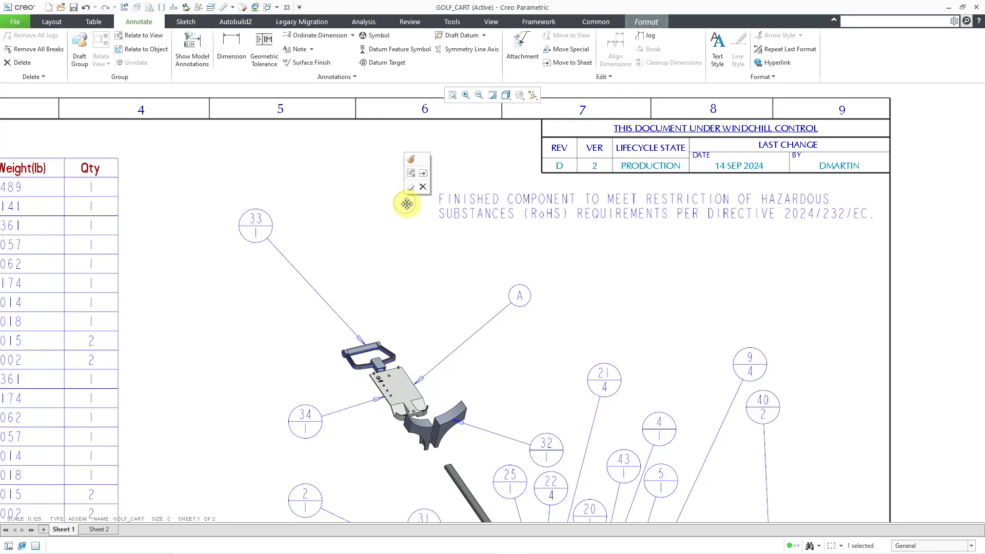
drag(407, 204, 418, 206)
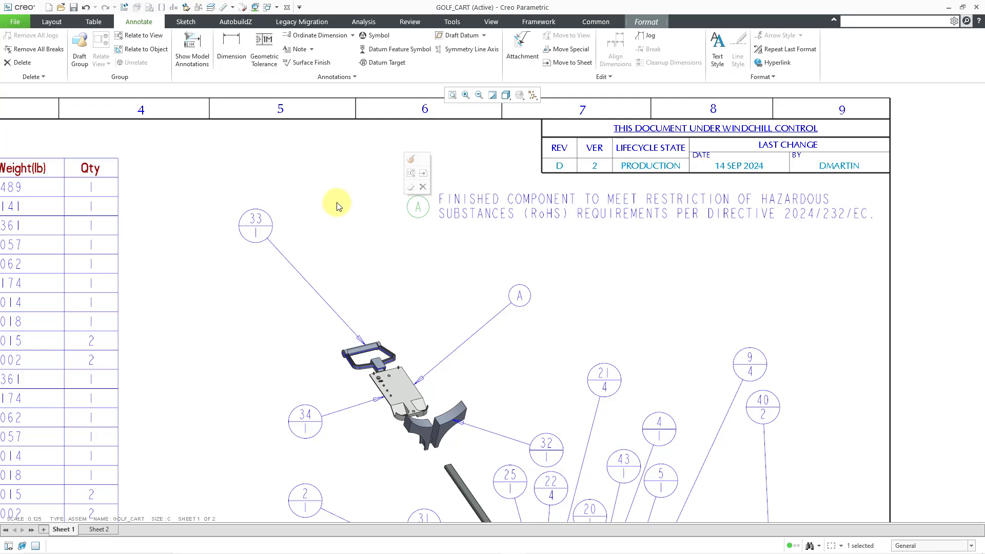
click(149, 49)
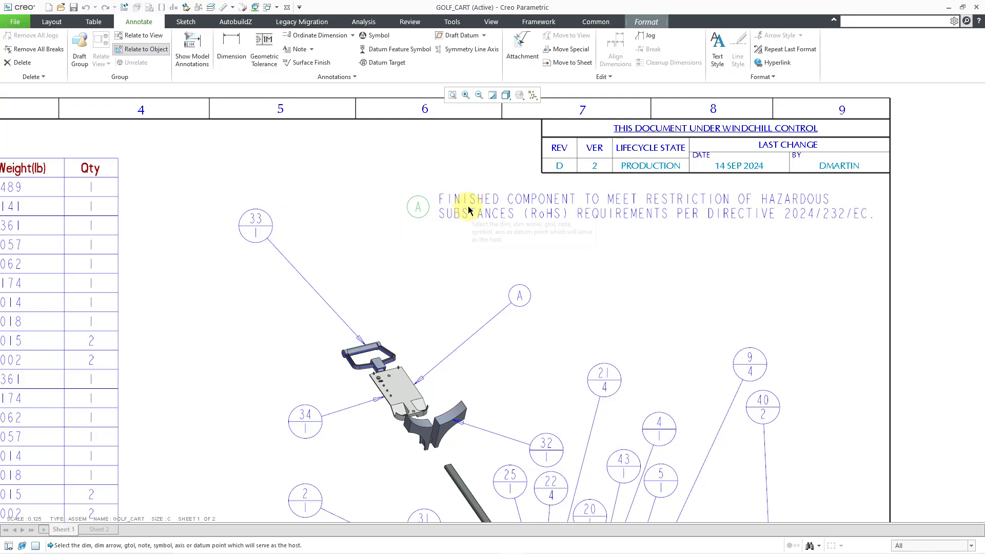
click(443, 229)
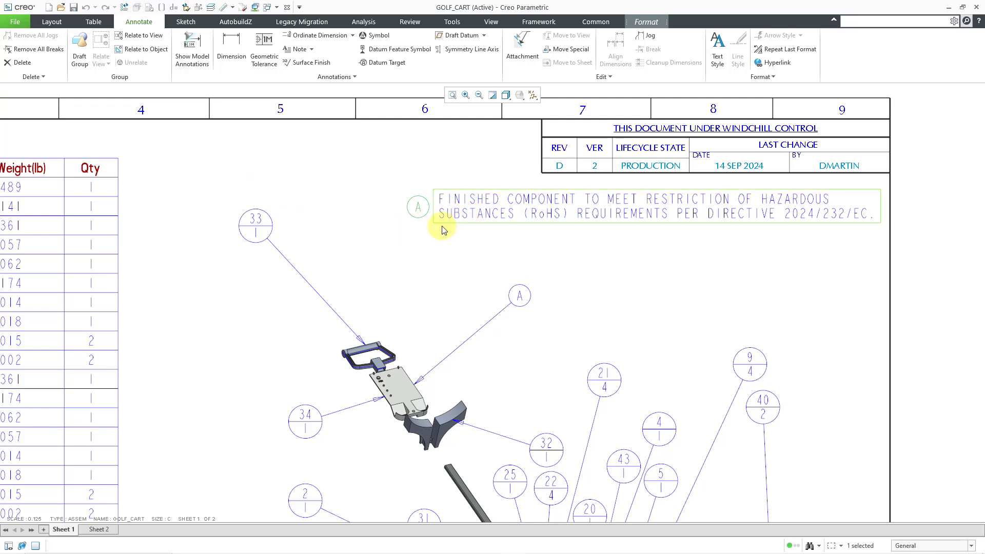
click(407, 246)
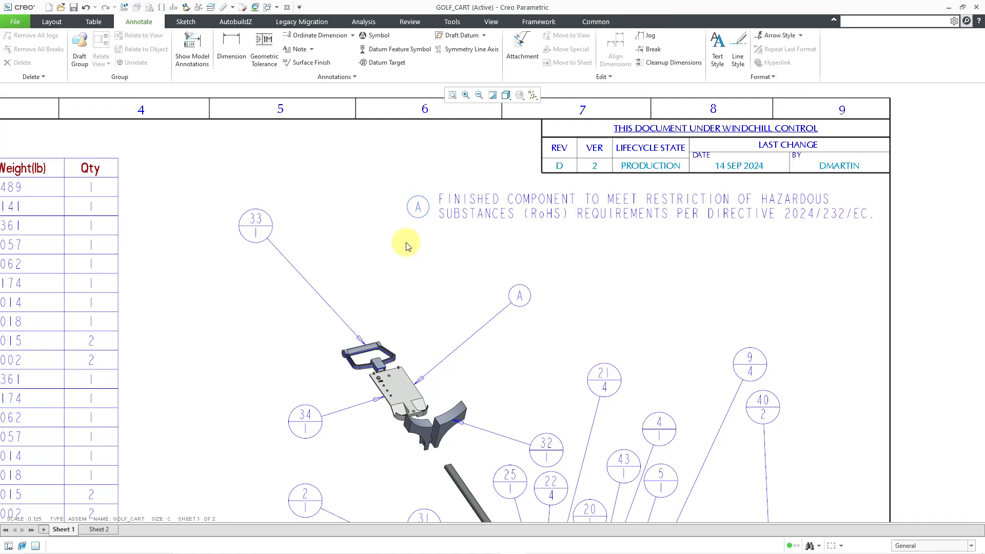
Step: Reposition the leader balloon A up and closer to the card holder, keeping its attachment on the plate edge
click(519, 296)
drag(520, 296, 472, 278)
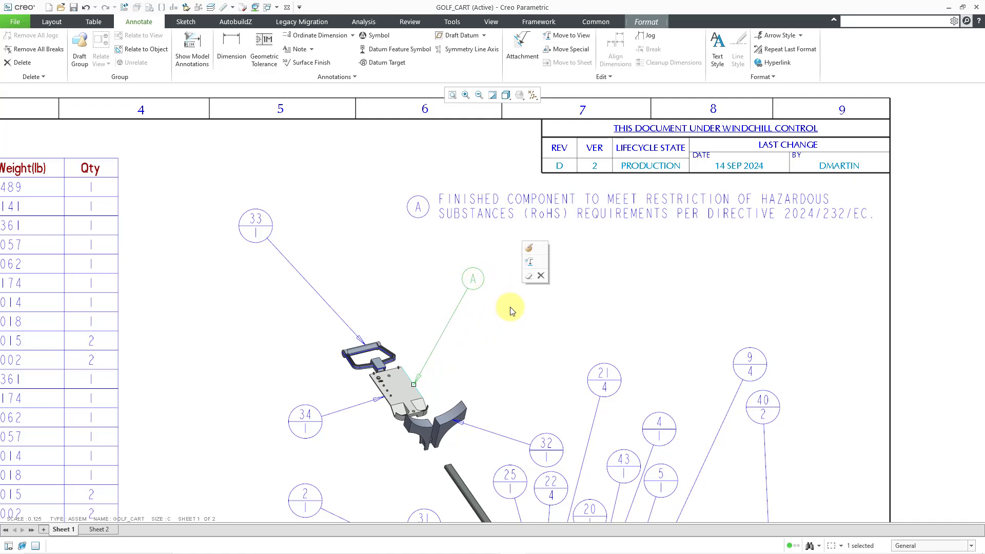
right_click(467, 300)
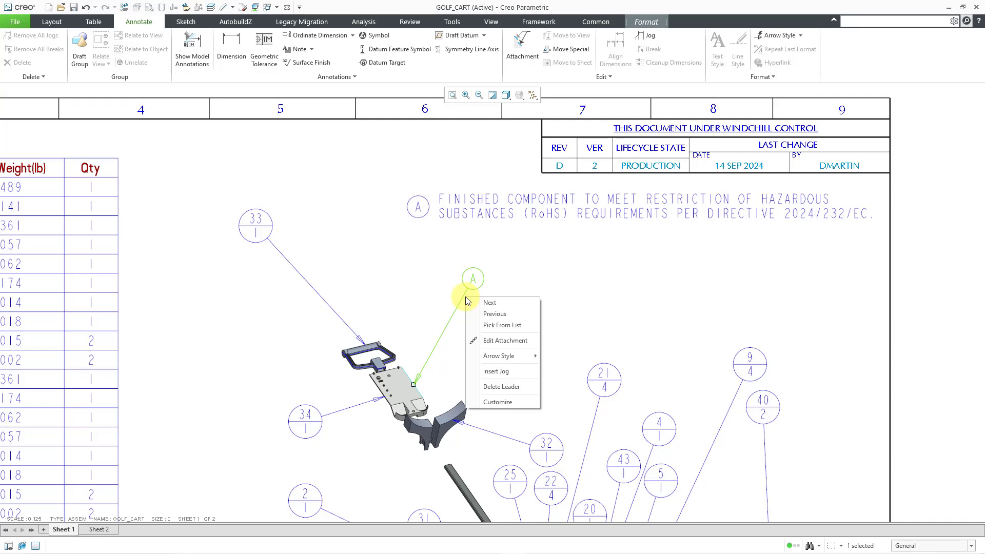
mouse_move(489, 359)
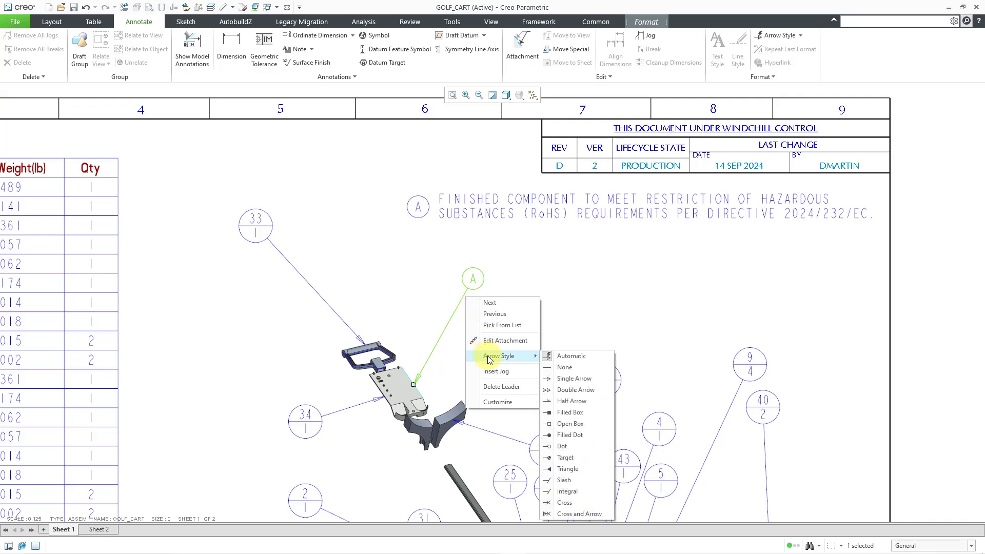
click(441, 352)
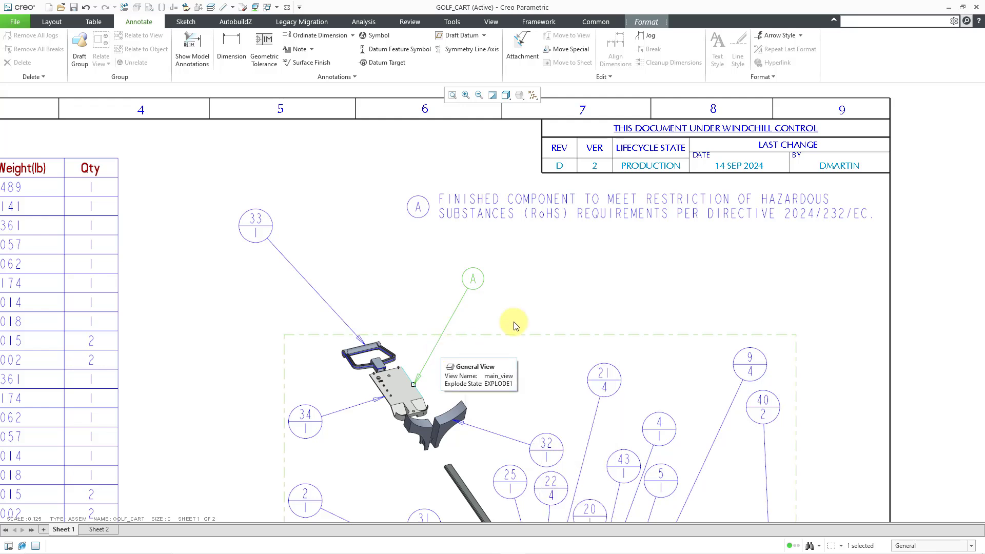
click(409, 270)
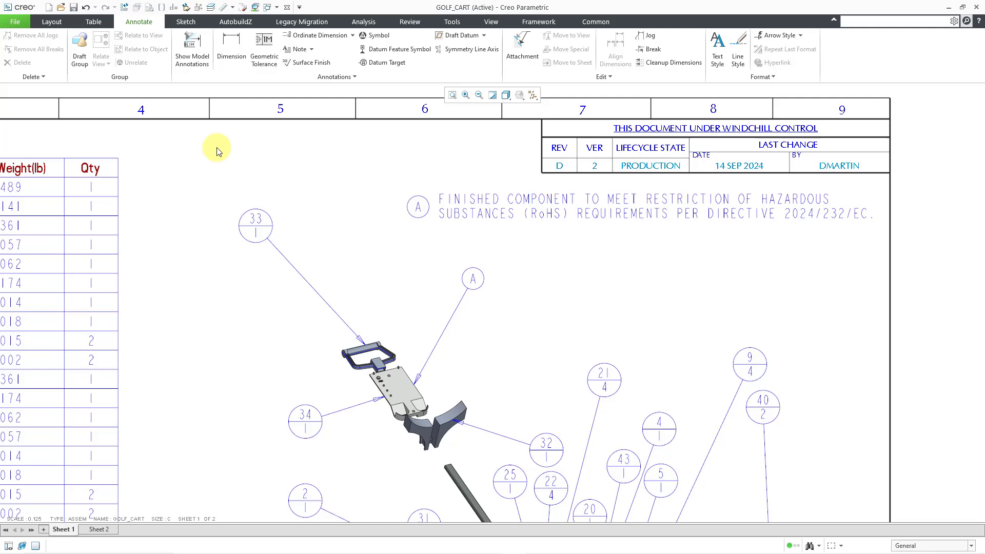
Step: Open the detail options of the active drawing from its drawing properties
click(15, 23)
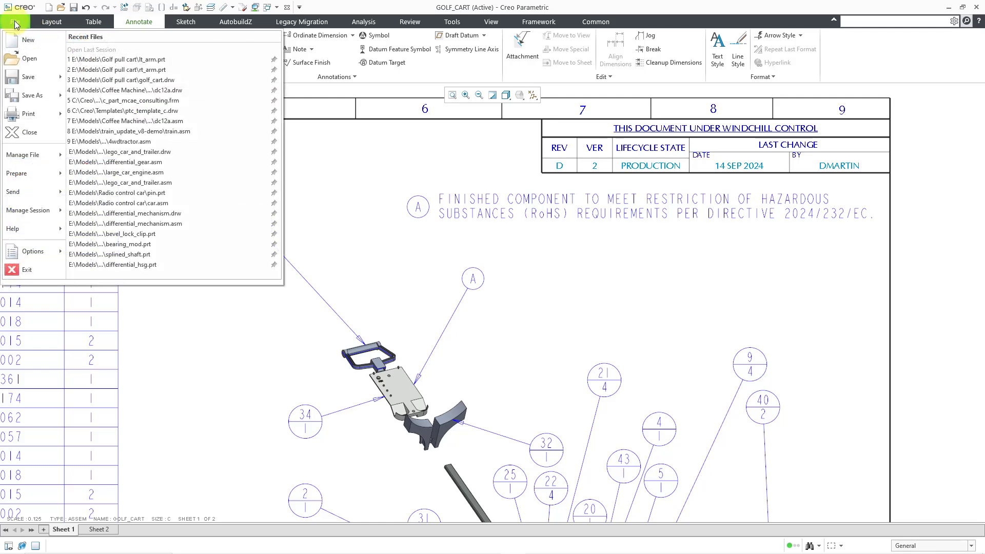
mouse_move(35, 179)
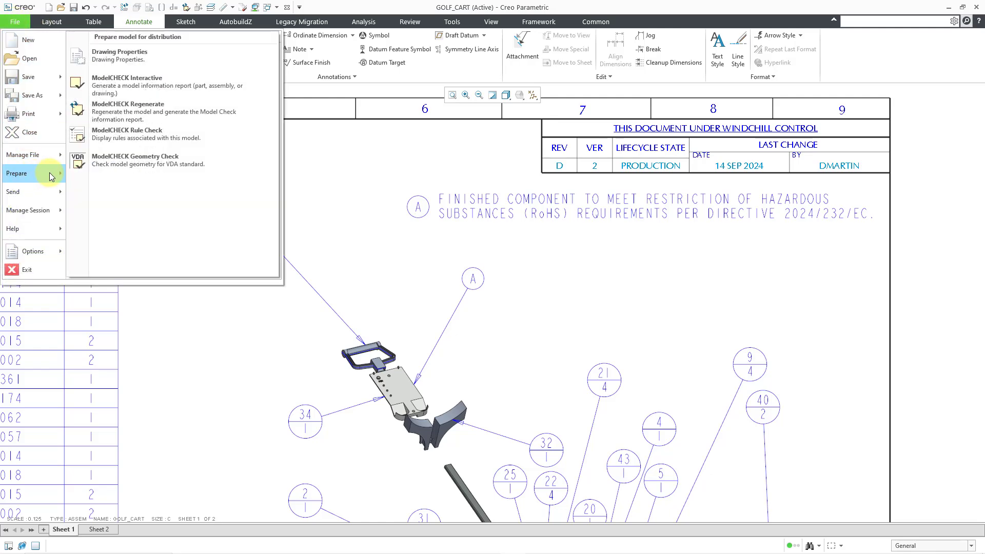
click(119, 55)
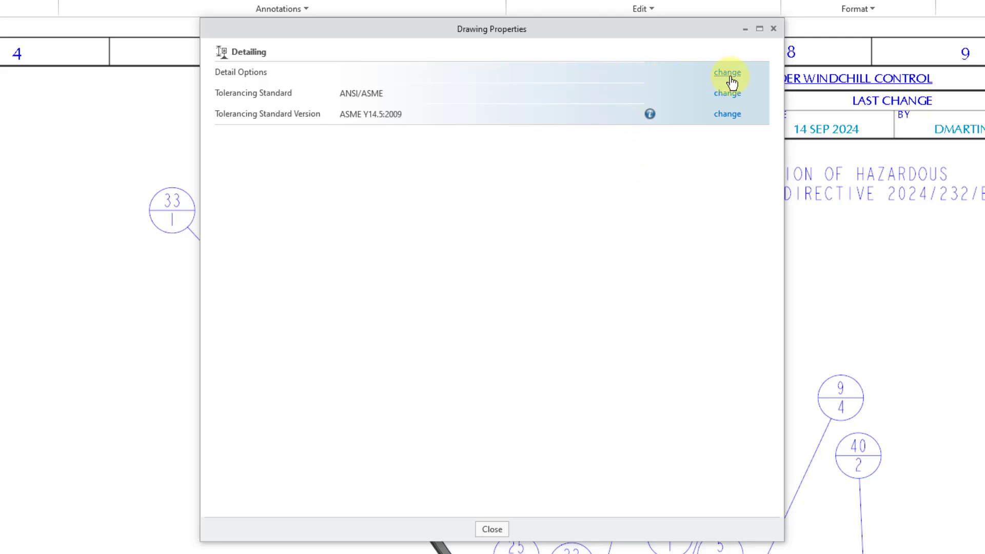
click(728, 73)
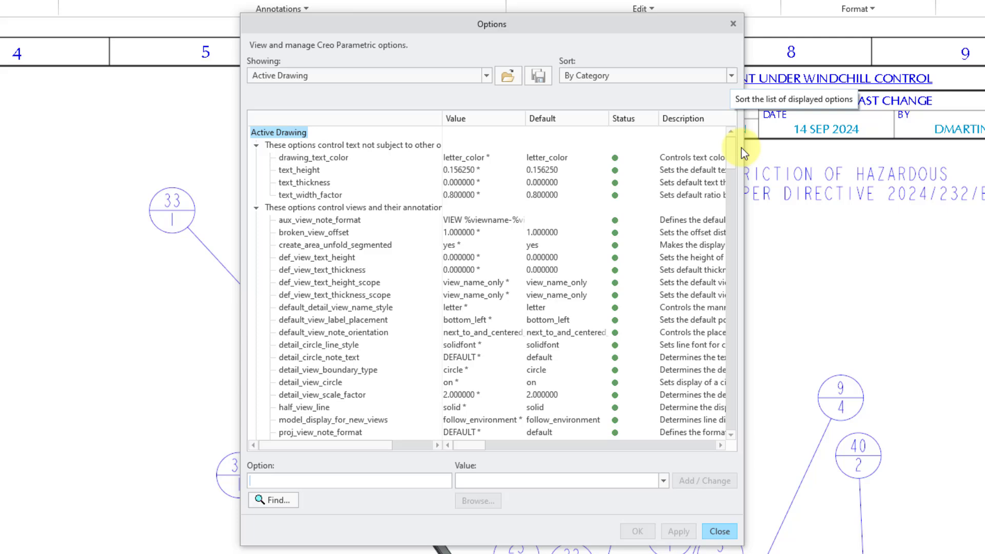
Step: Examine the values and descriptions of max_balloon_radius and min_balloon_radius among the miscellaneous options, and close the options and drawing properties without changes
scroll(736, 423, down, 10)
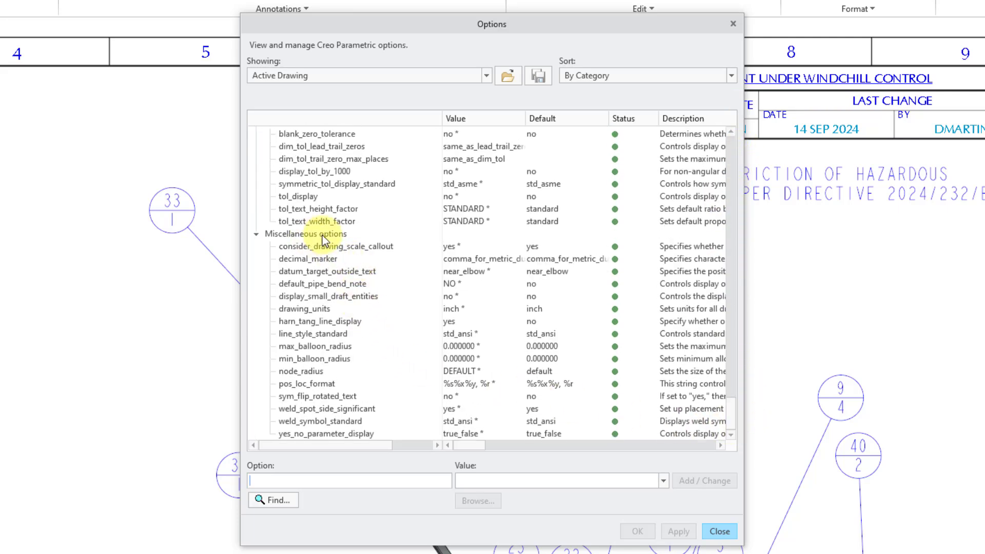
click(333, 347)
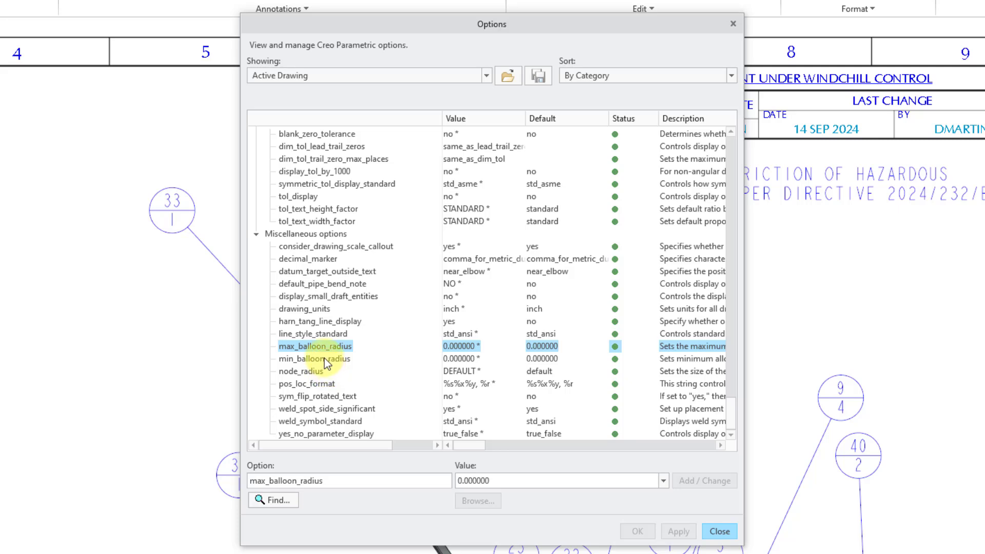
click(324, 359)
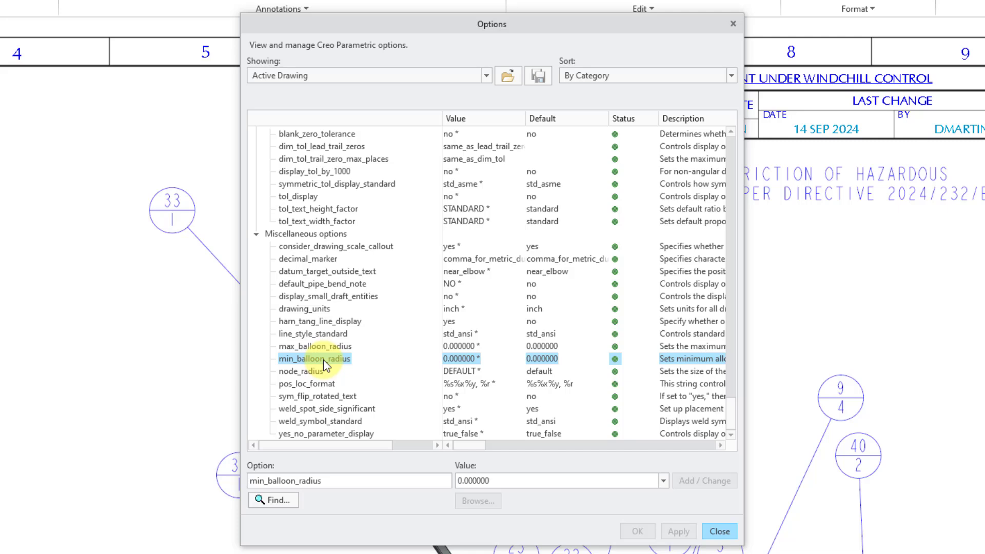
drag(463, 444, 485, 444)
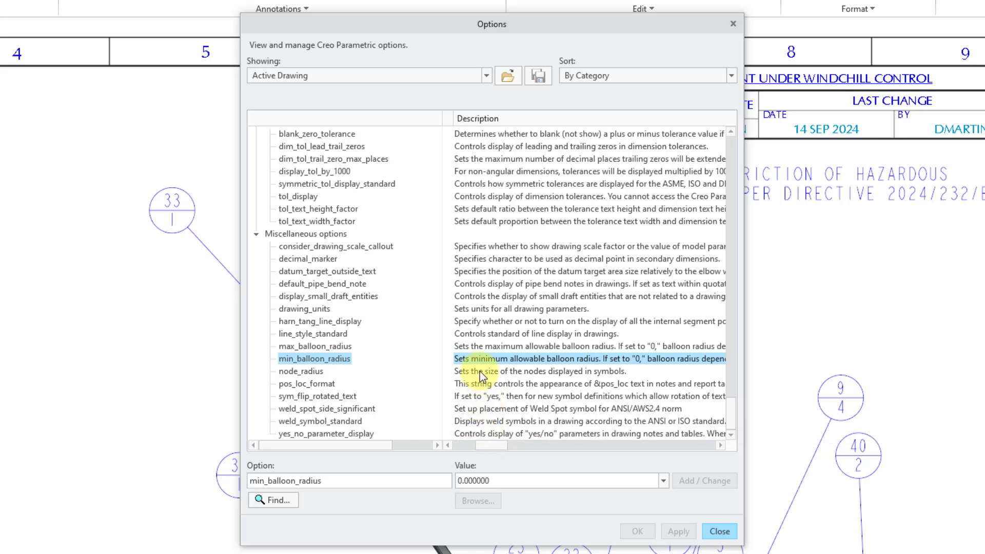
drag(489, 445, 499, 445)
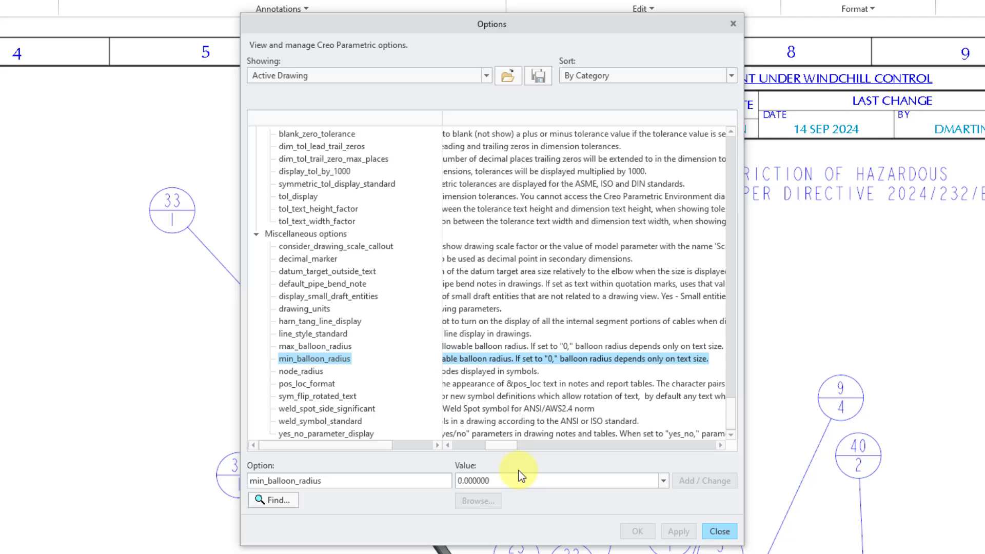
click(720, 531)
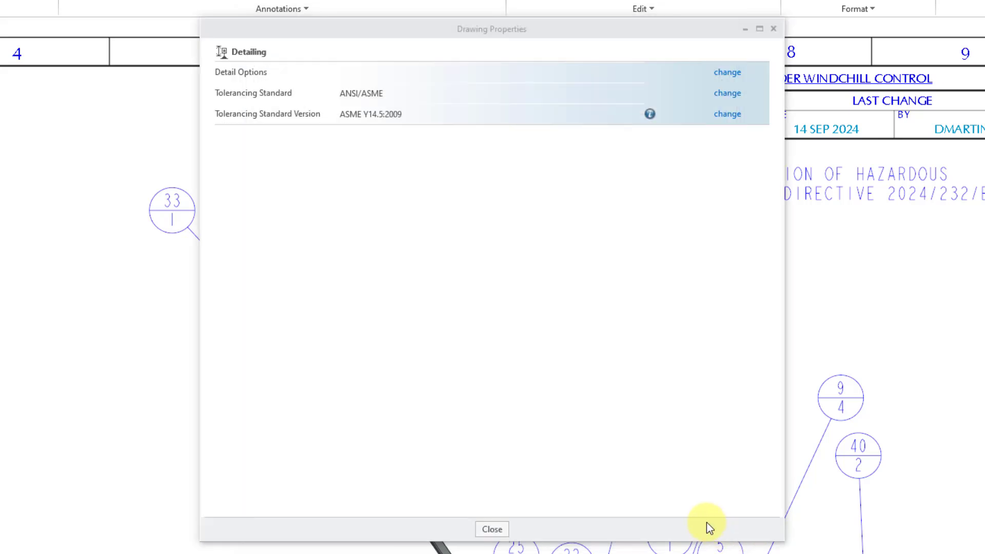
click(491, 463)
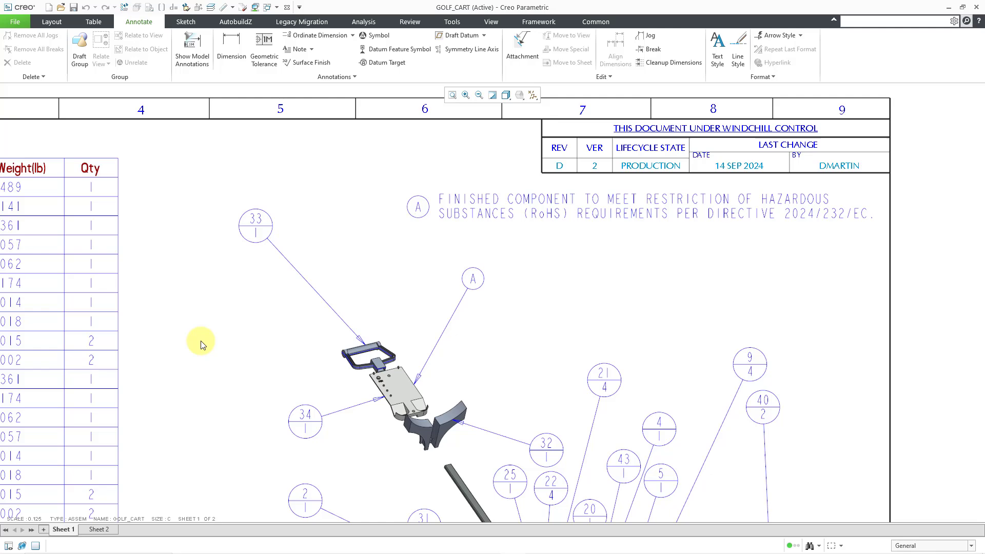